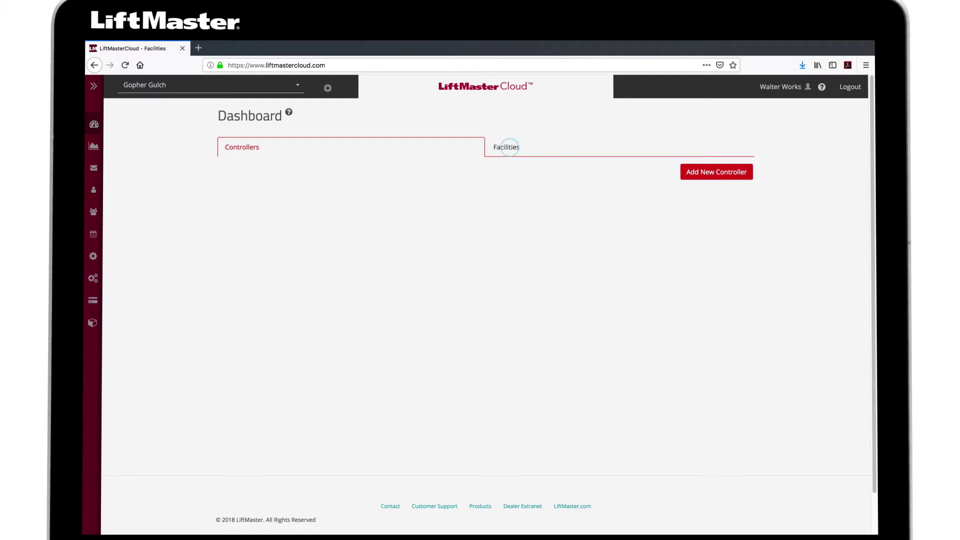
# Make Highland Lakes the active facility from the Facilities view
pyautogui.click(508, 147)
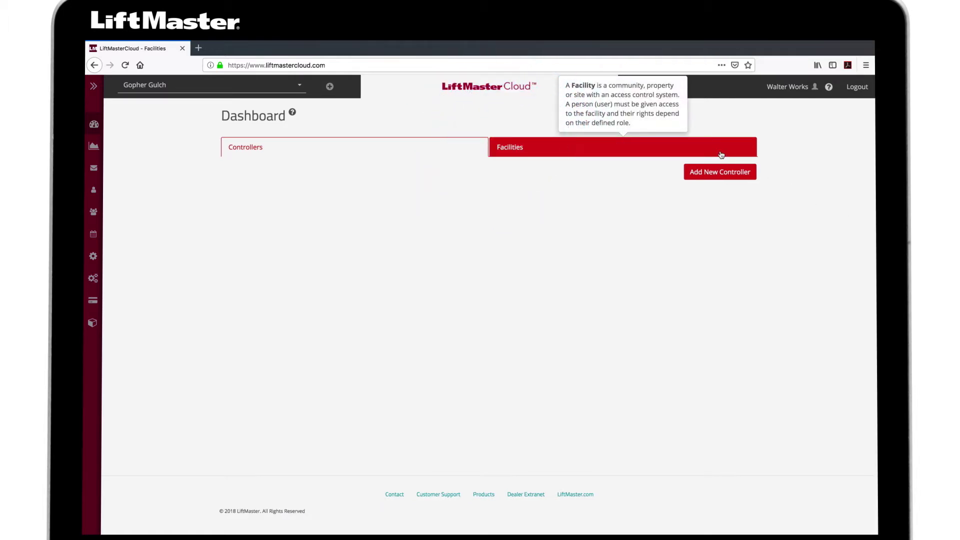
pyautogui.click(721, 155)
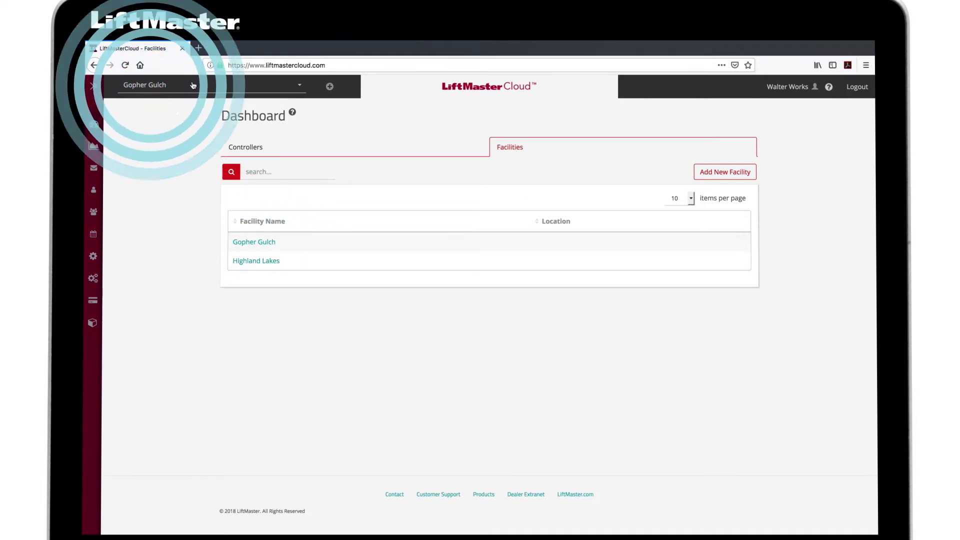
pyautogui.click(150, 85)
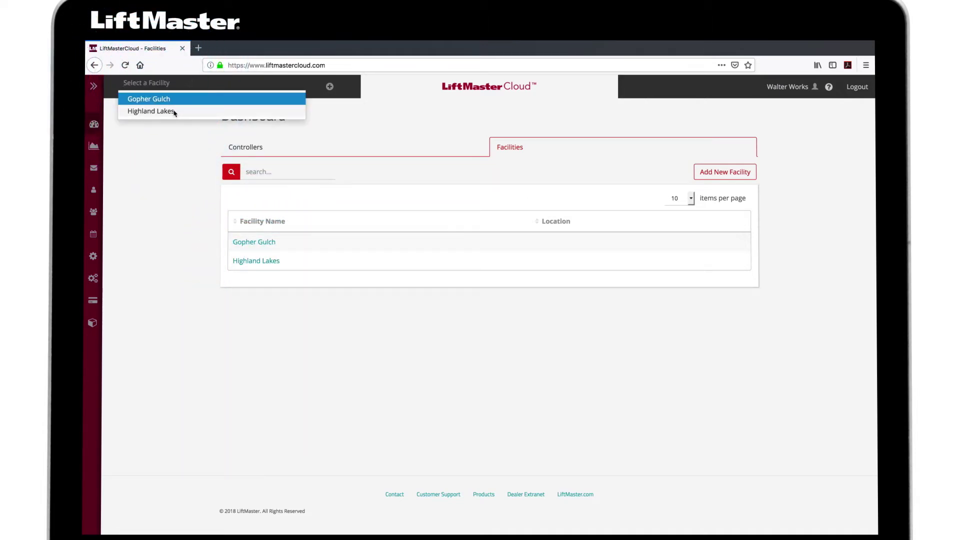
pyautogui.click(174, 113)
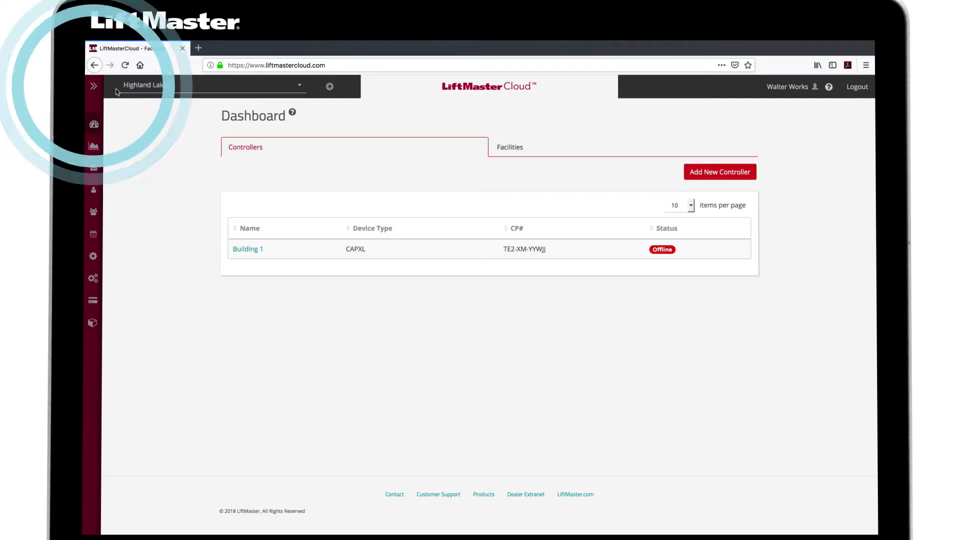
# Visit the Billing page and submit the subscription update
pyautogui.click(94, 86)
pyautogui.click(108, 298)
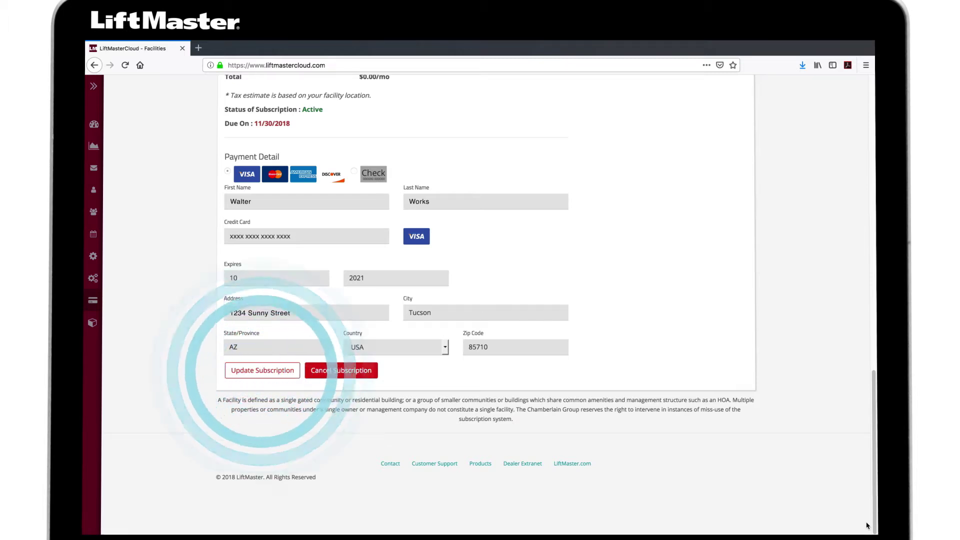
pyautogui.click(269, 372)
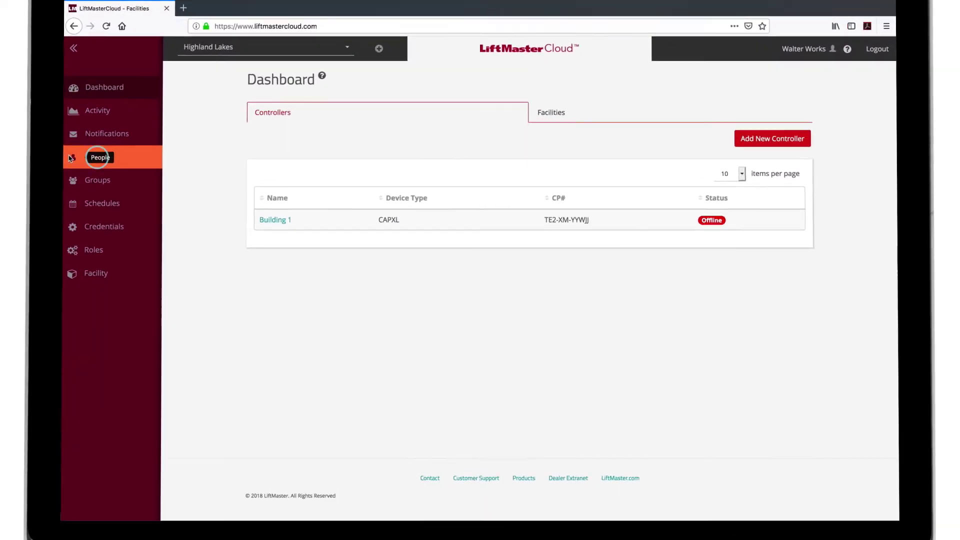
# Go to People > Guest Management and expand the Guest Management Approval Settings
pyautogui.click(134, 179)
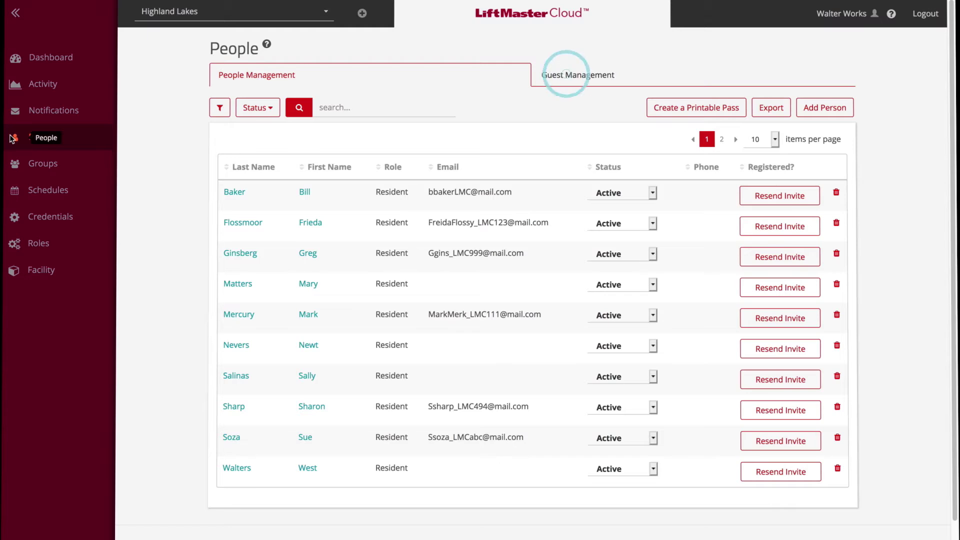
pyautogui.click(543, 83)
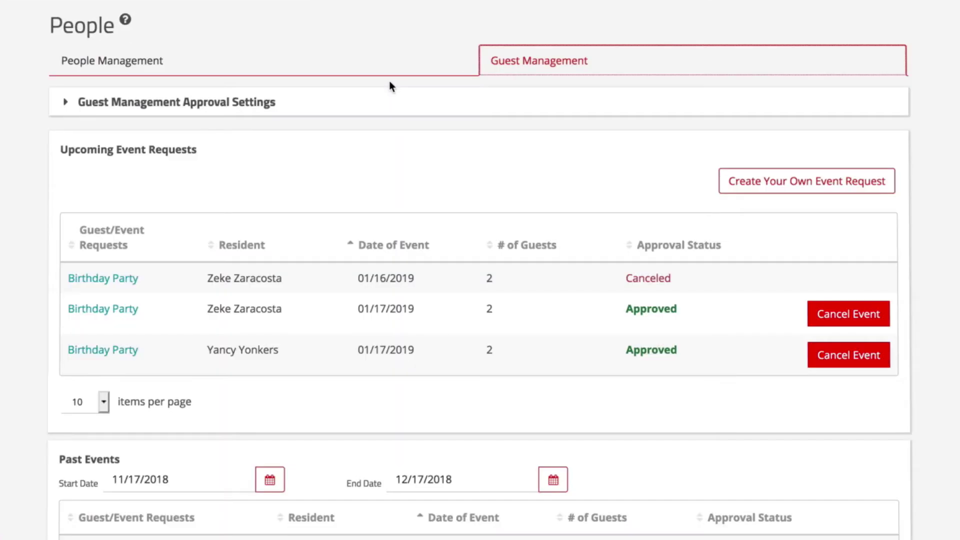
pyautogui.click(66, 102)
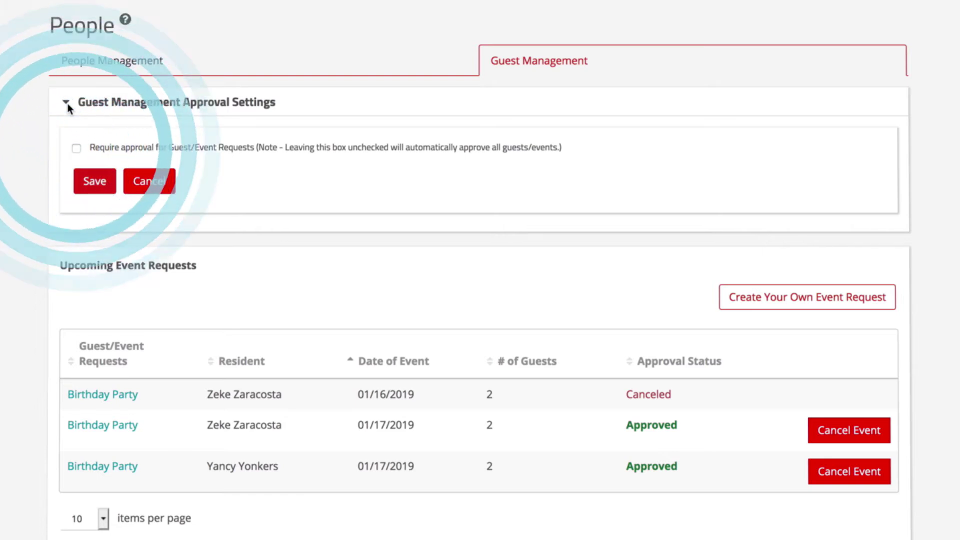
# Require approval for guest/event requests and enter 99 as the request and event limits
pyautogui.click(76, 148)
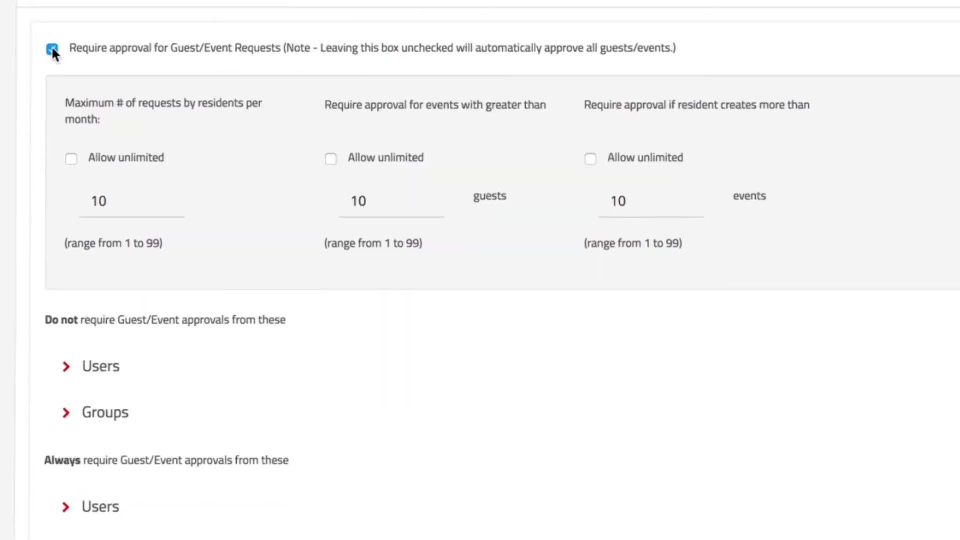
pyautogui.click(98, 201)
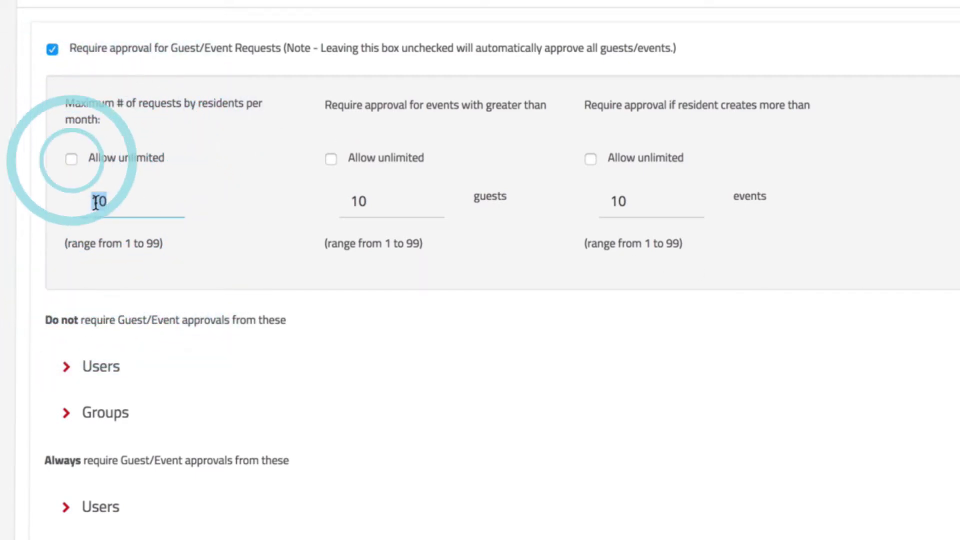
pyautogui.write('99')
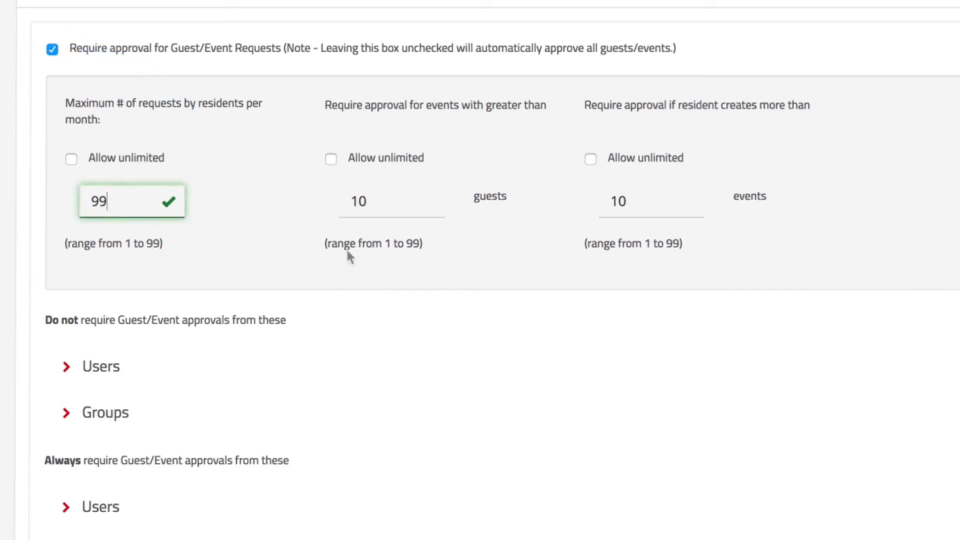
pyautogui.click(362, 201)
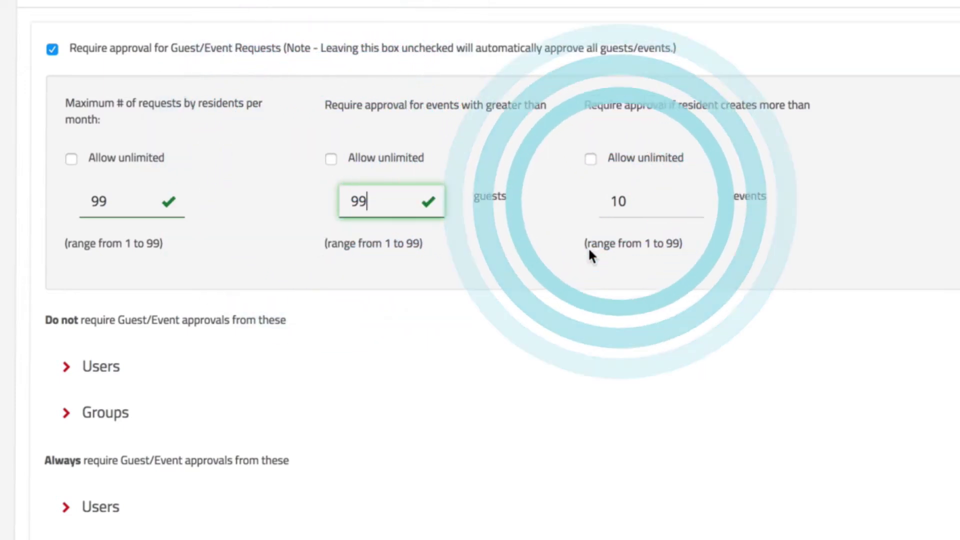
pyautogui.click(626, 200)
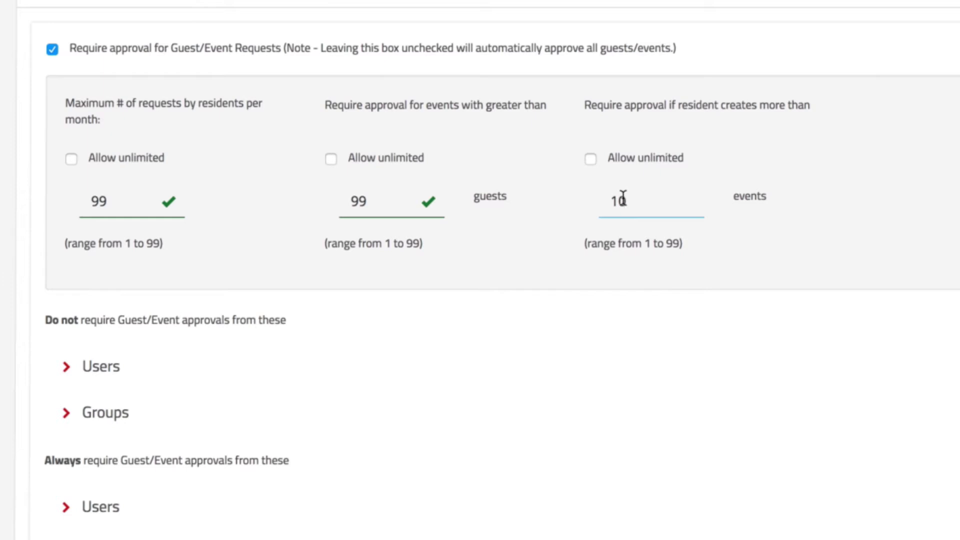
pyautogui.write('99')
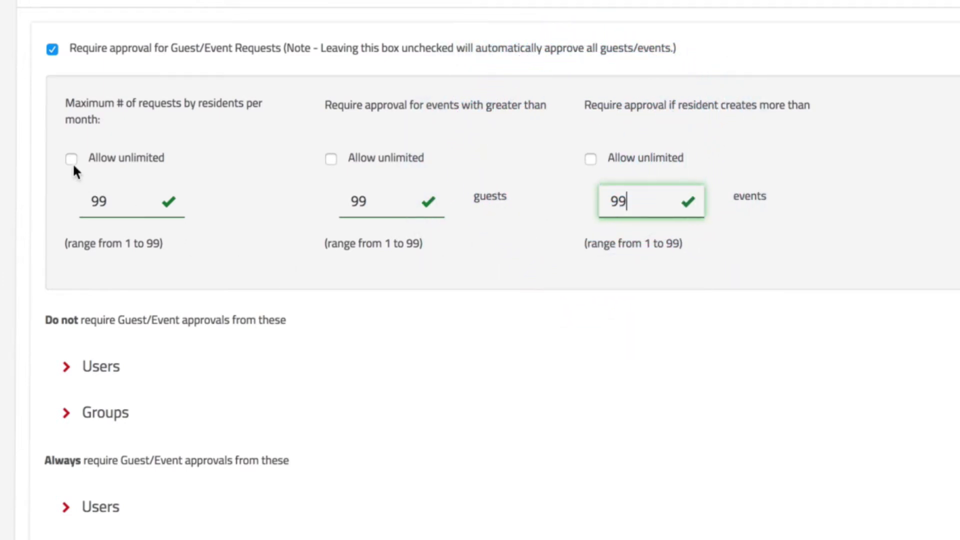
# Tick Allow unlimited for monthly requests, guests per event and events per resident
pyautogui.click(71, 159)
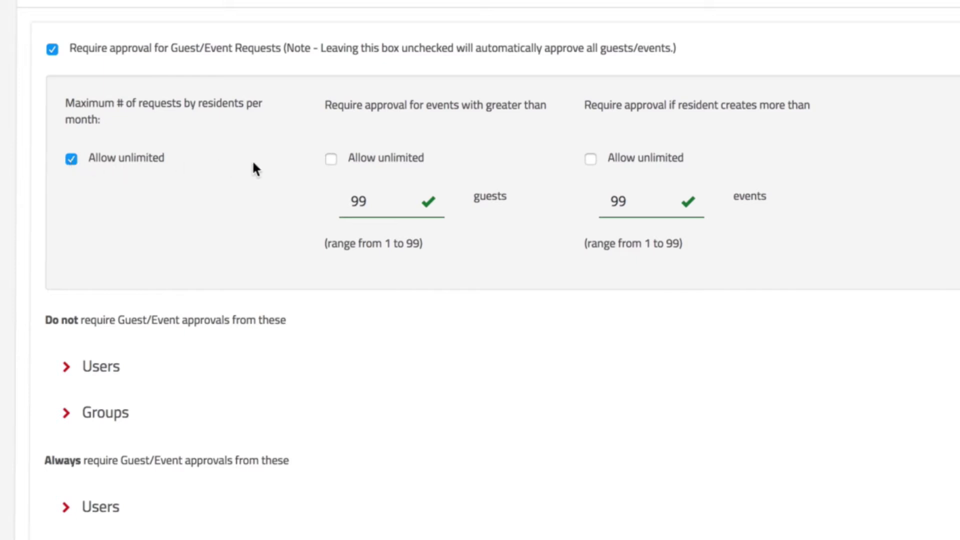
pyautogui.click(331, 160)
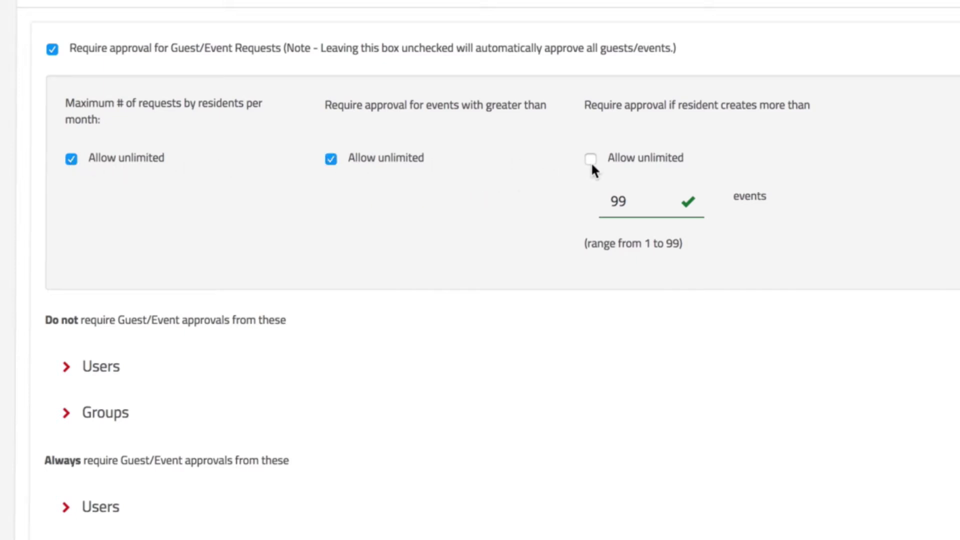
pyautogui.click(590, 159)
pyautogui.scroll(-5, 497, 90)
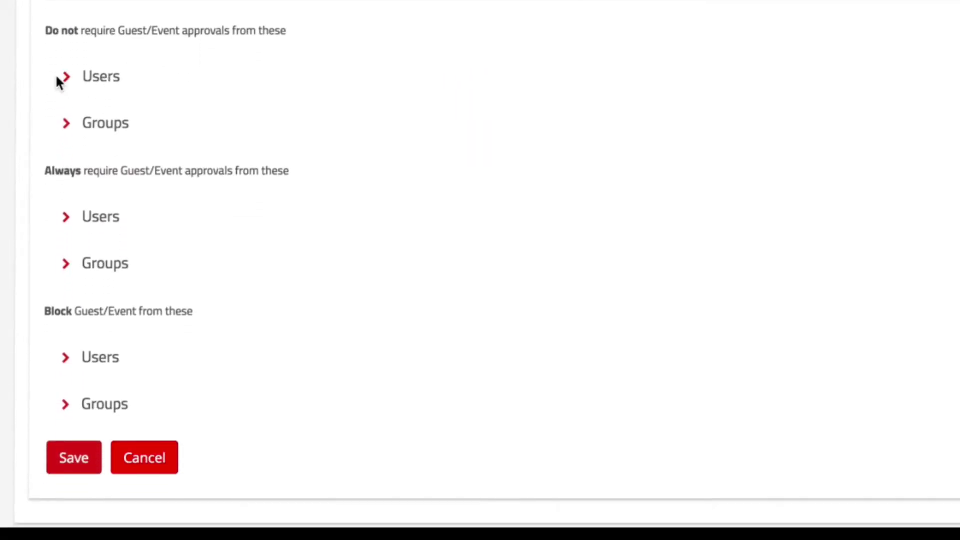
# Add the first listed resident to the users exempt from approval
pyautogui.click(65, 80)
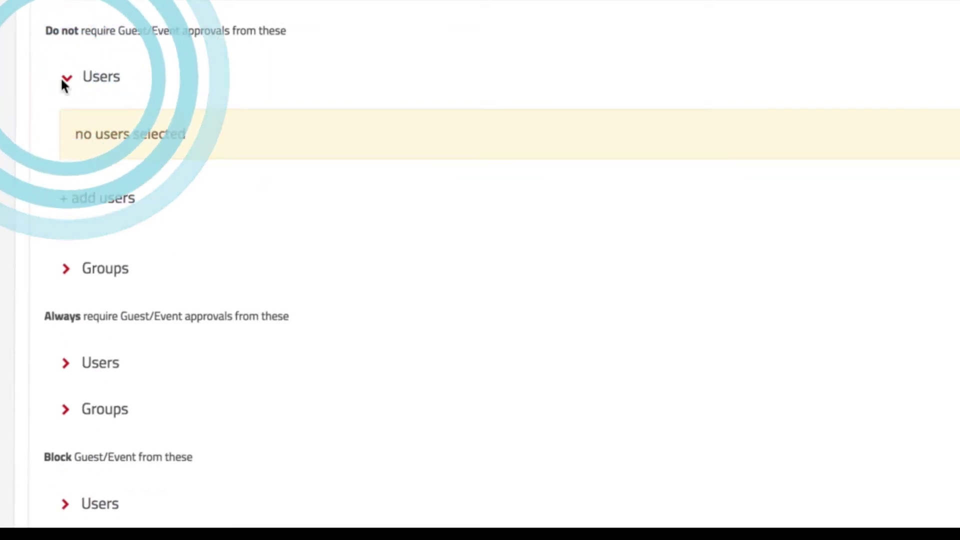
pyautogui.click(64, 199)
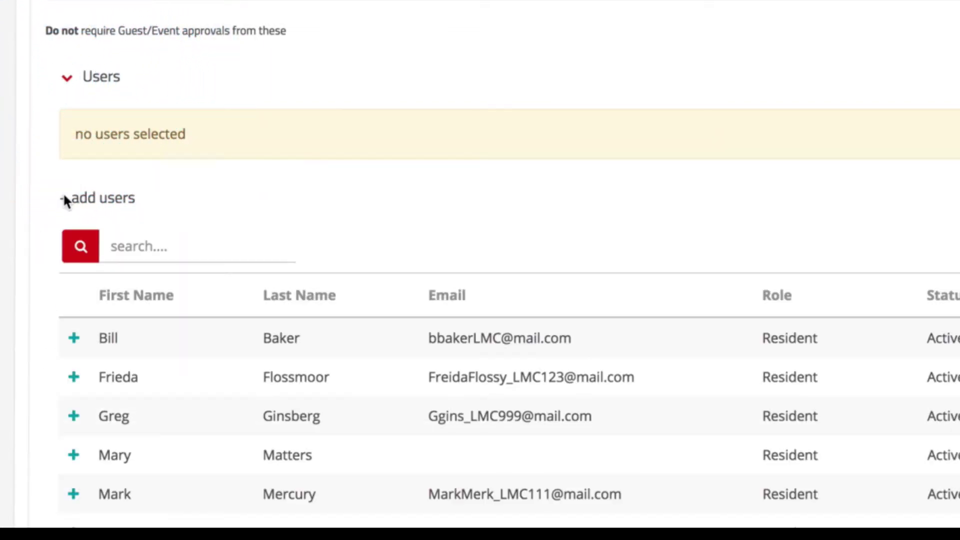
pyautogui.click(73, 337)
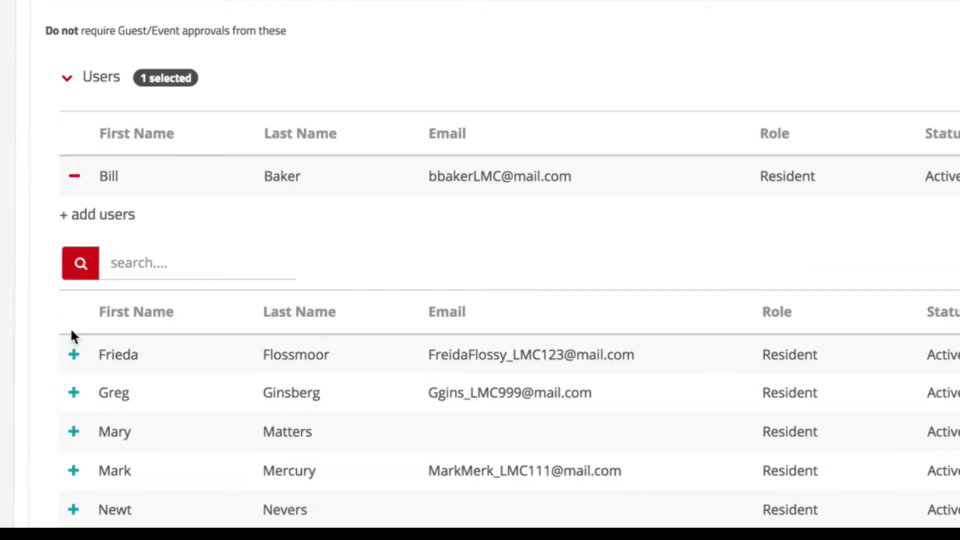
pyautogui.click(68, 82)
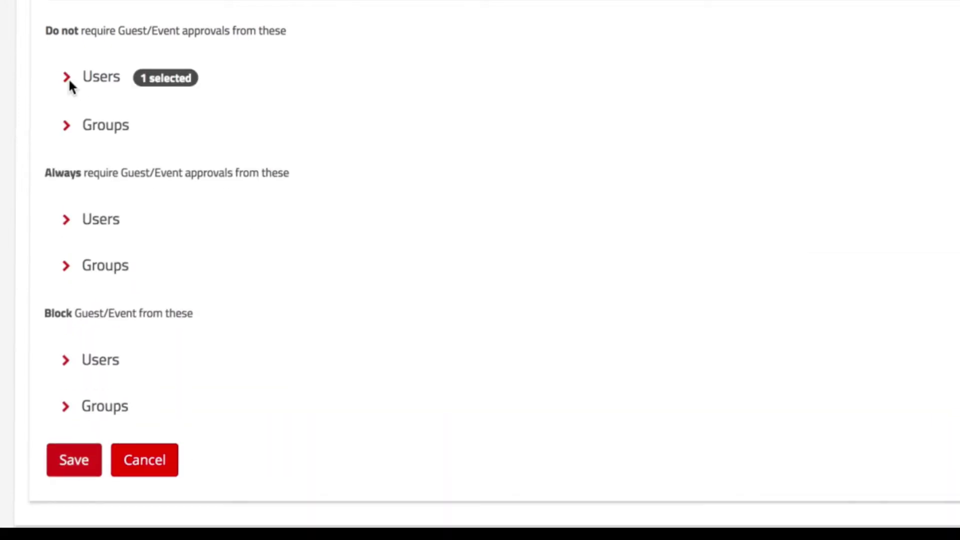
# Add the first listed resident to the users who always need approval
pyautogui.click(65, 221)
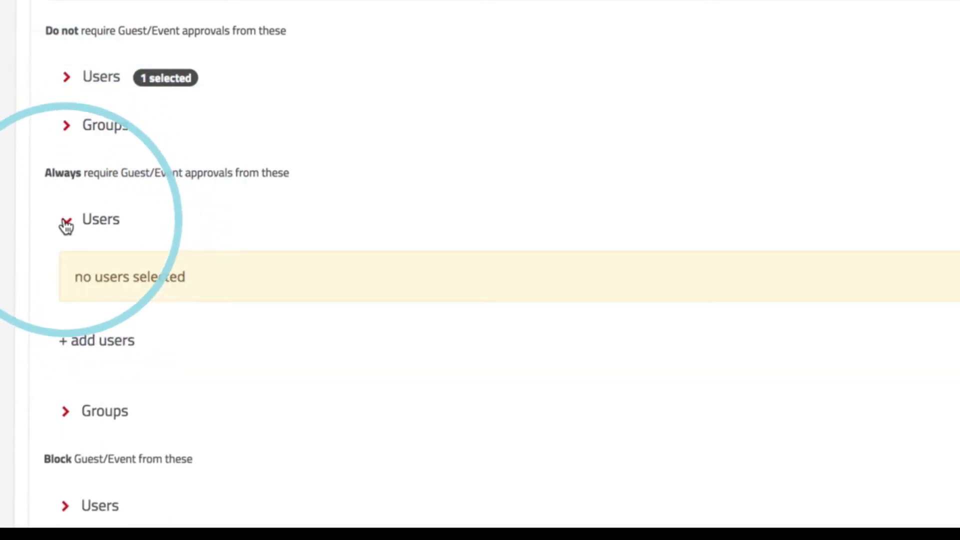
pyautogui.click(62, 342)
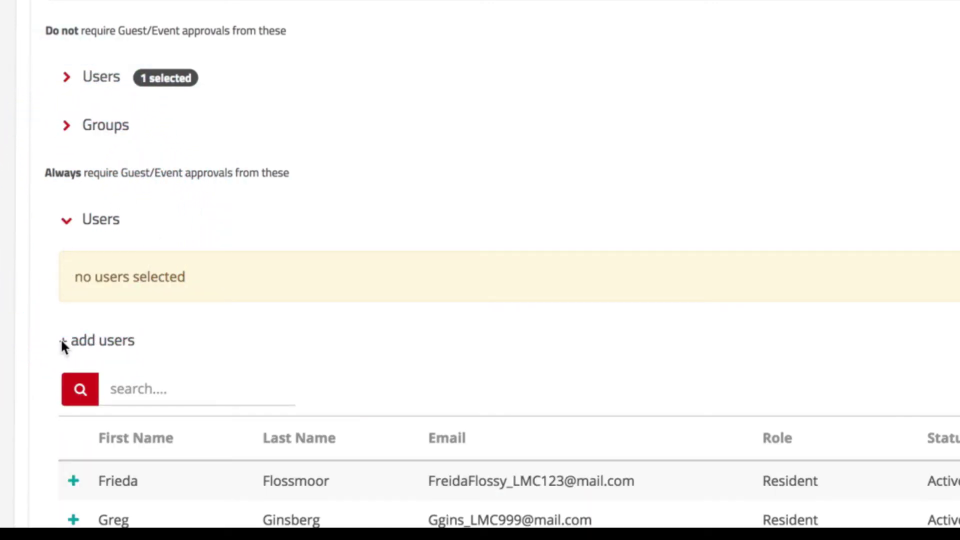
pyautogui.click(70, 480)
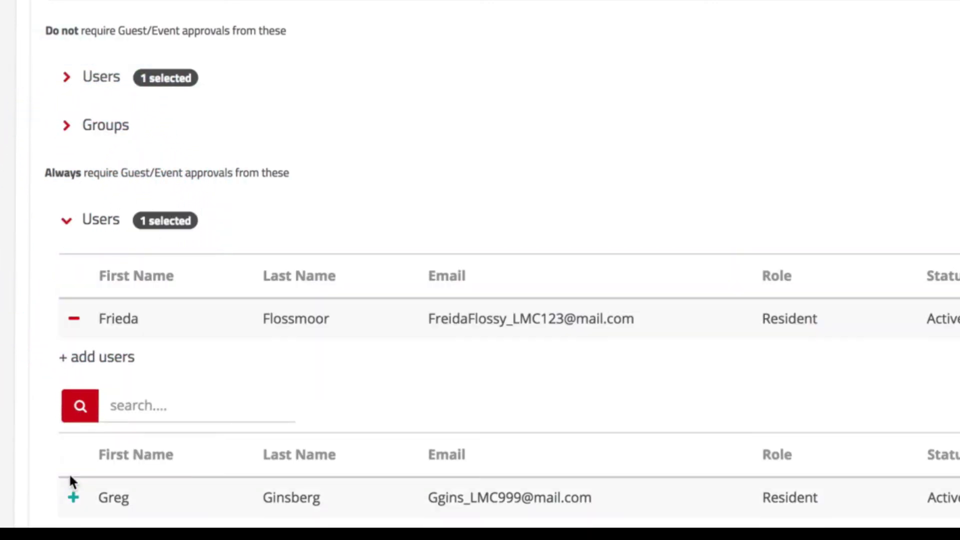
pyautogui.click(69, 219)
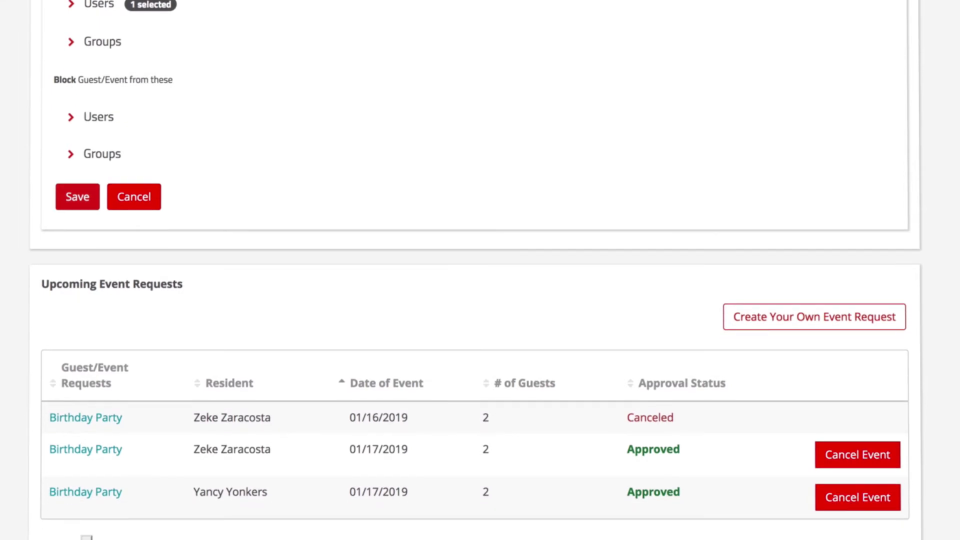
# Block a resident, then remove them from the blocked list and save the settings
pyautogui.click(72, 118)
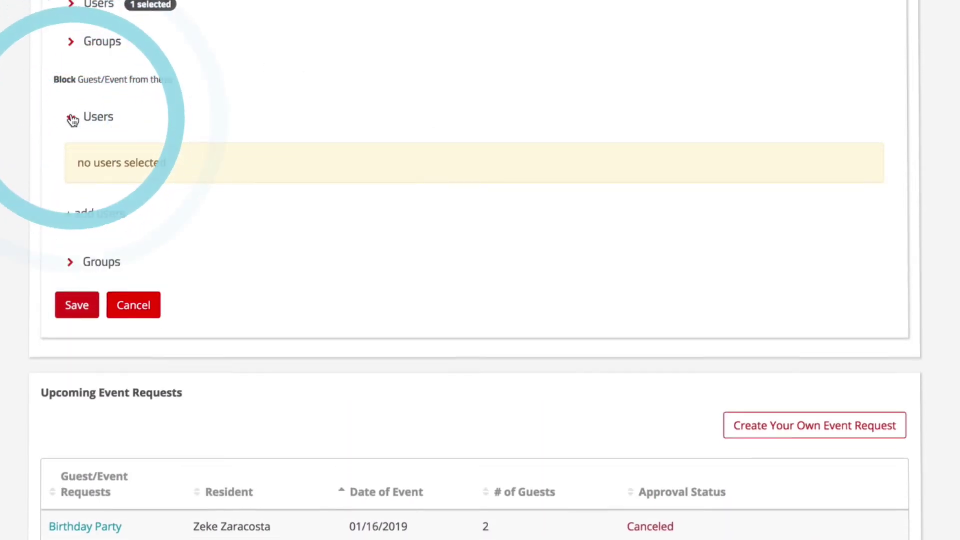
pyautogui.click(68, 218)
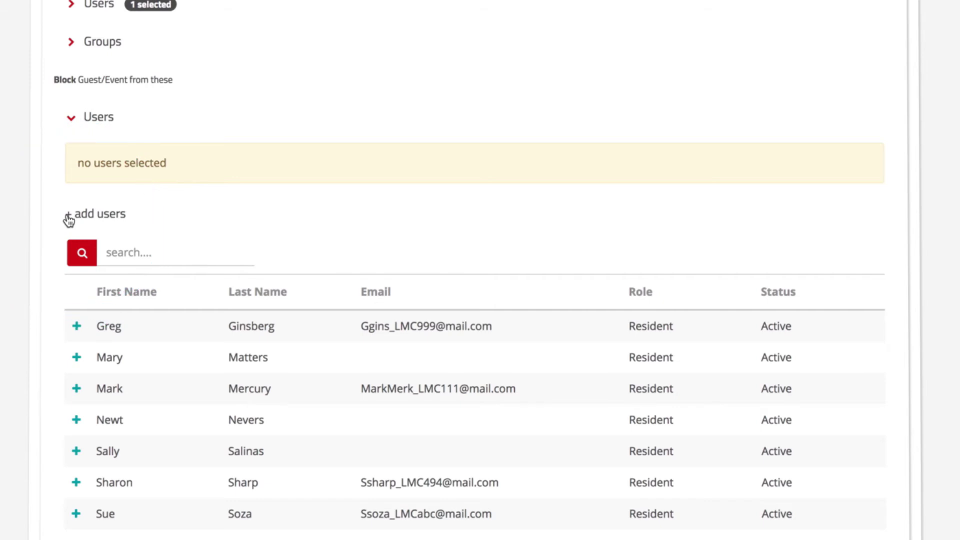
pyautogui.click(78, 390)
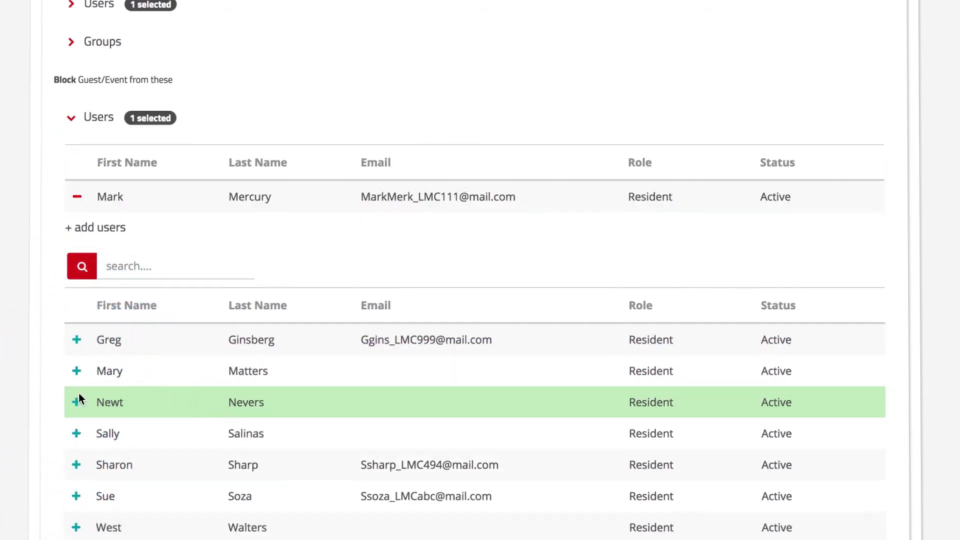
pyautogui.click(77, 197)
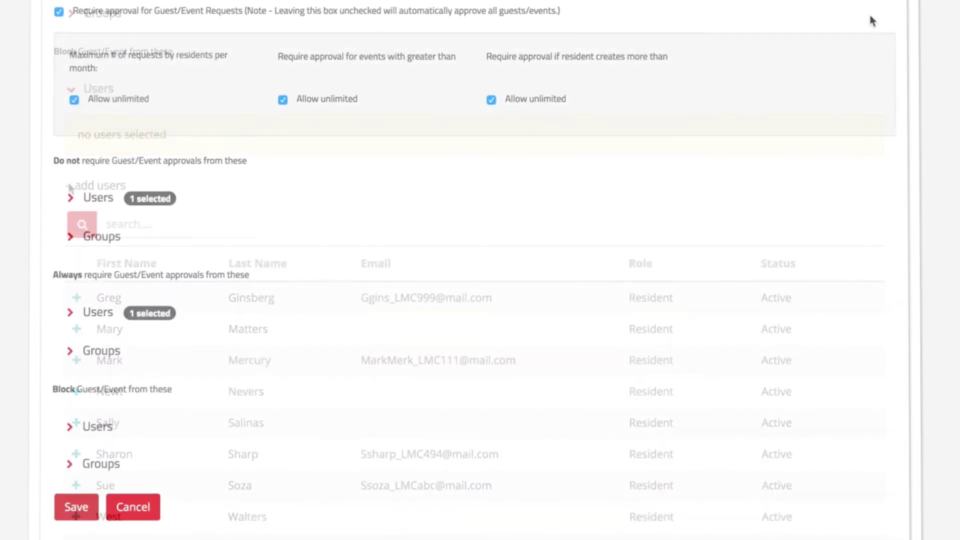
pyautogui.click(76, 497)
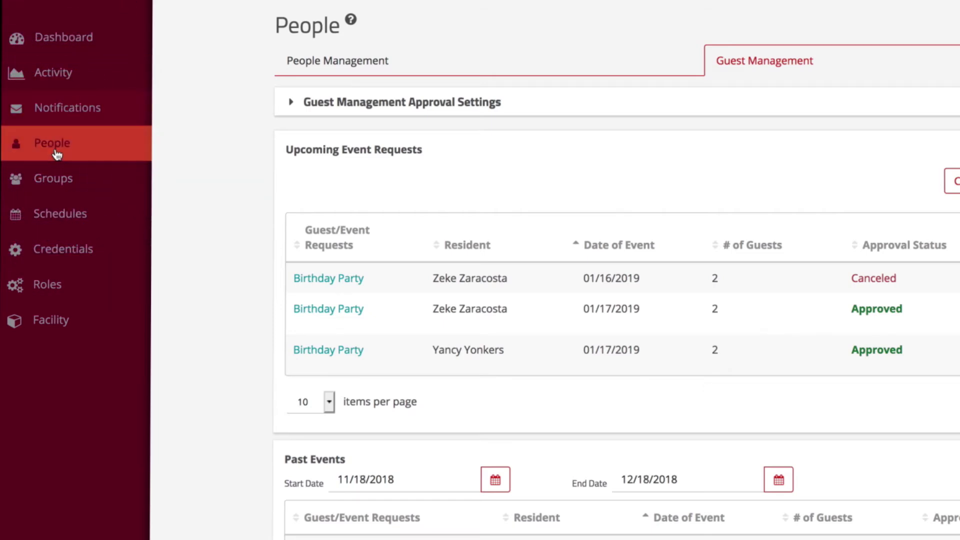
# In People Management, give the resident lacking an e-mail an address and save
pyautogui.click(57, 154)
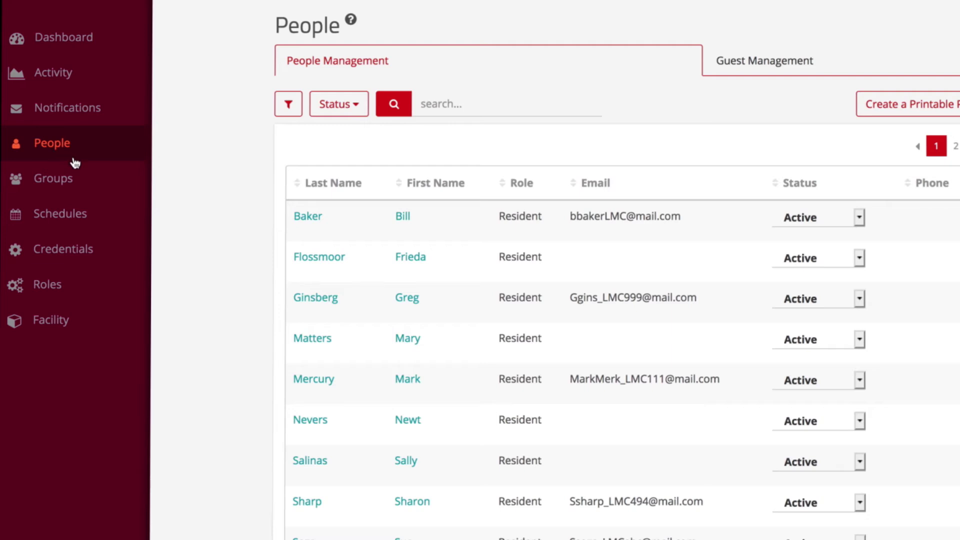
pyautogui.click(308, 259)
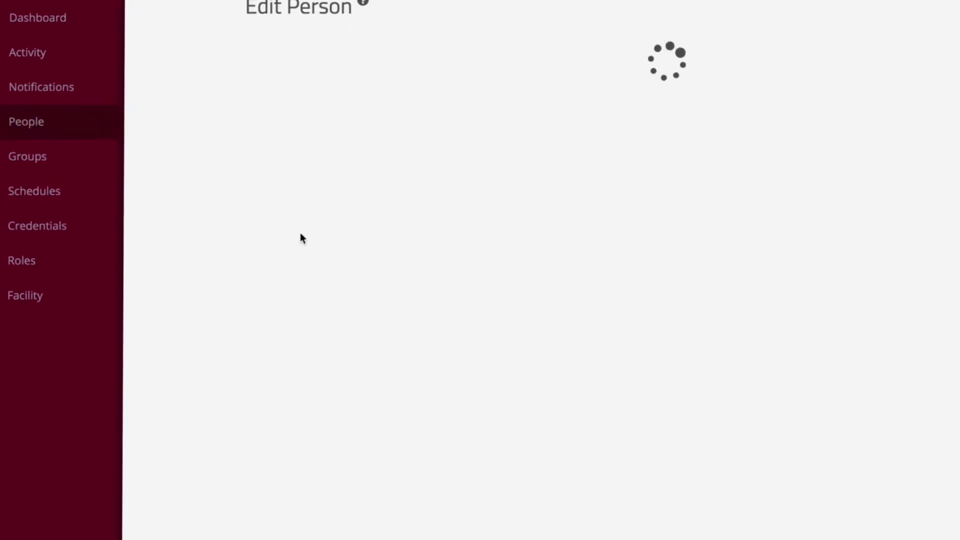
pyautogui.click(176, 66)
pyautogui.click(154, 511)
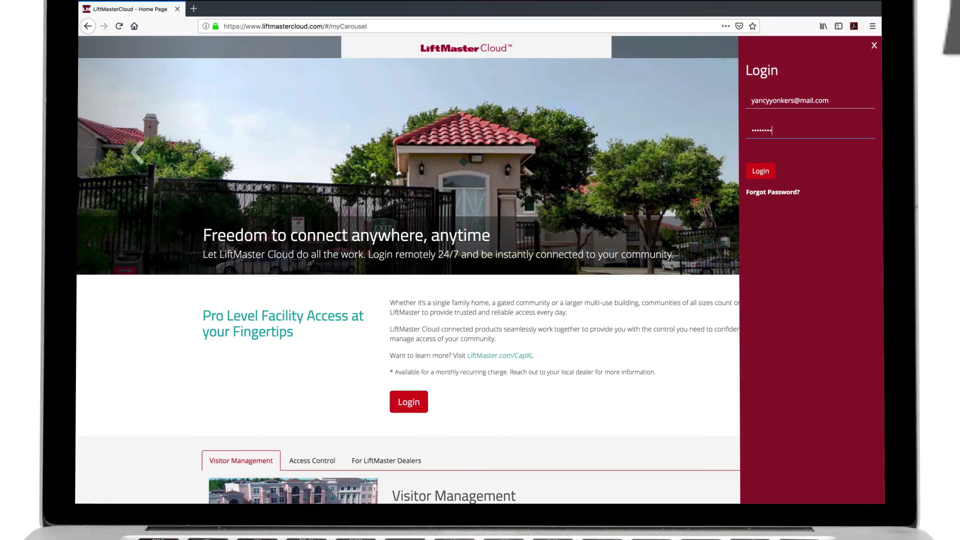
# Log in as the resident and start a 'Birthday Party' request for 1/17/2019 to 1/17/2019
pyautogui.click(759, 171)
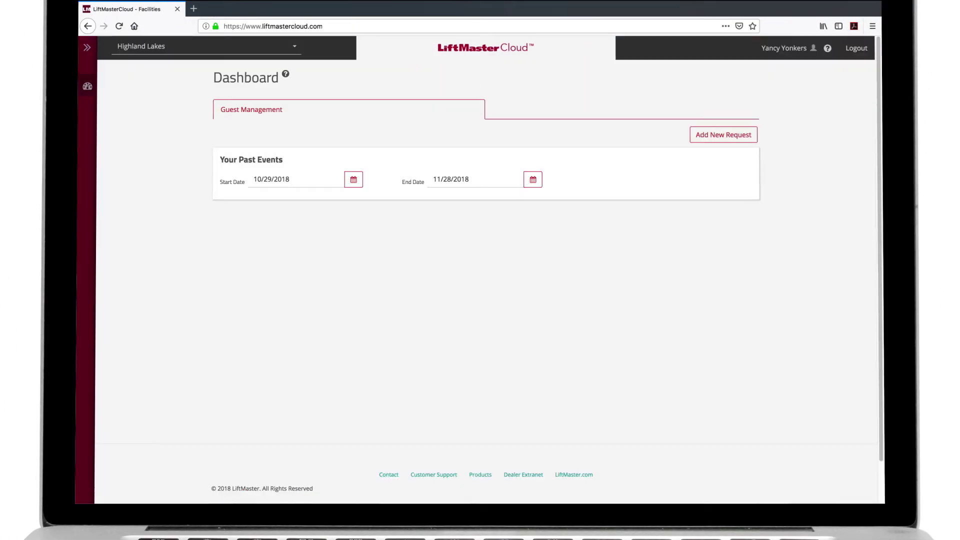
pyautogui.click(754, 140)
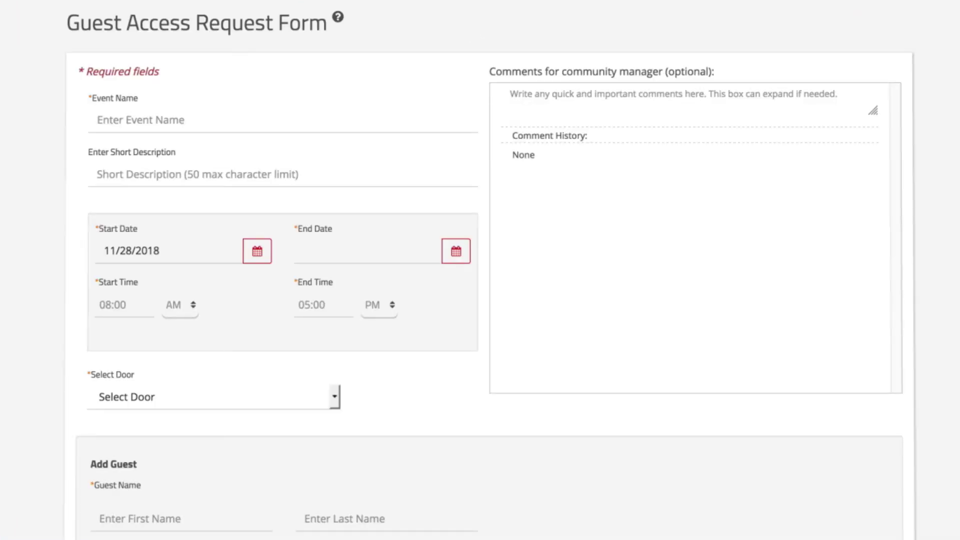
pyautogui.click(102, 119)
pyautogui.write('Birth')
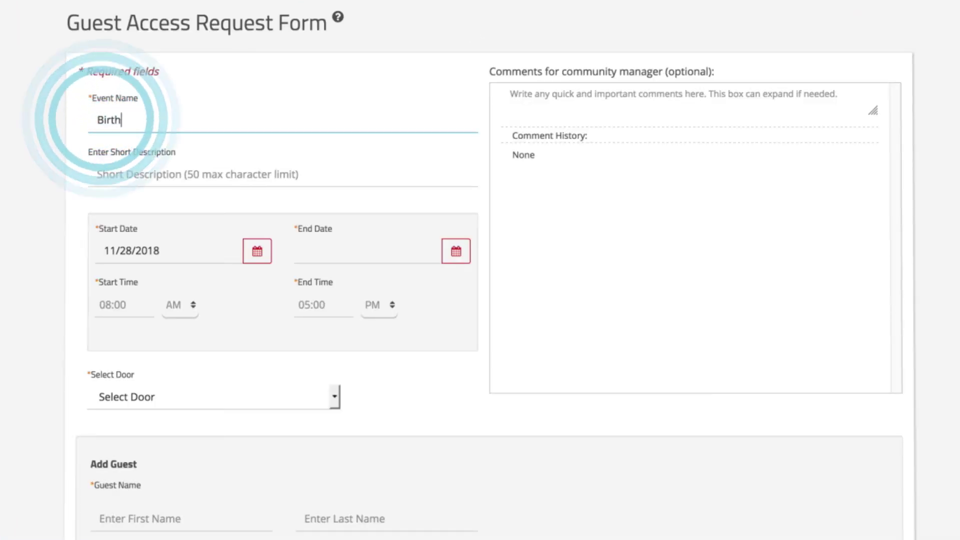
pyautogui.write('day Party')
pyautogui.click(116, 231)
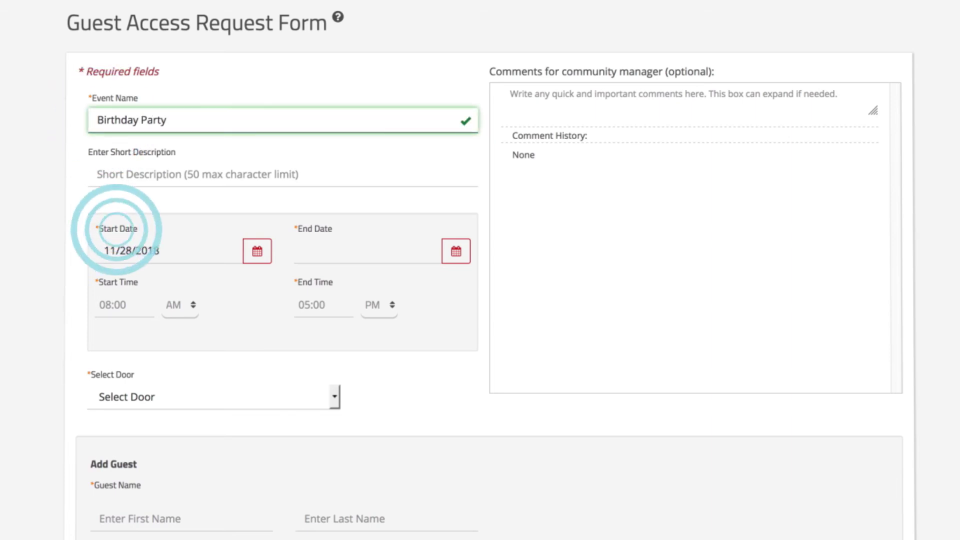
pyautogui.click(217, 361)
pyautogui.click(315, 247)
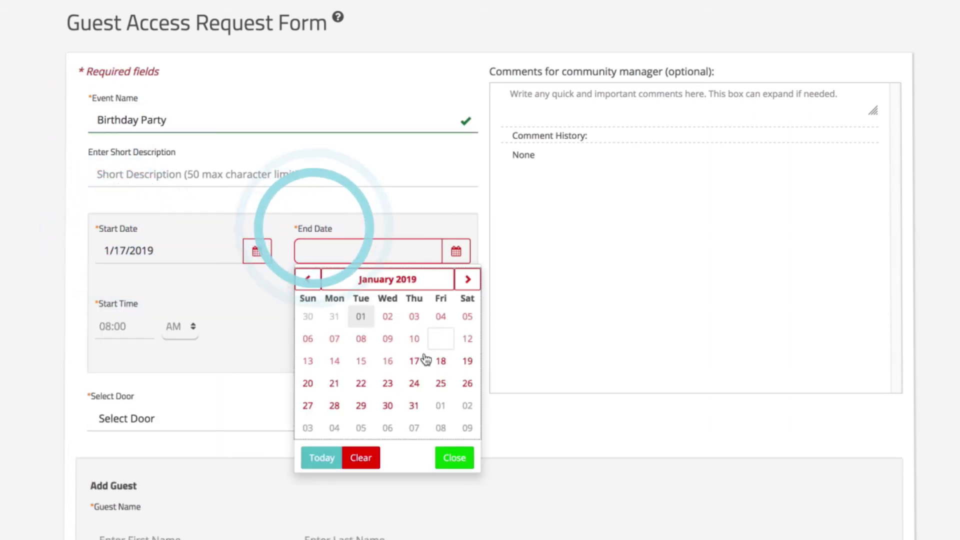
pyautogui.click(421, 359)
# Set the event time 2:00 to 8:00 PM, door Rec Center, plus a birthday comment
pyautogui.click(115, 304)
pyautogui.write('0200')
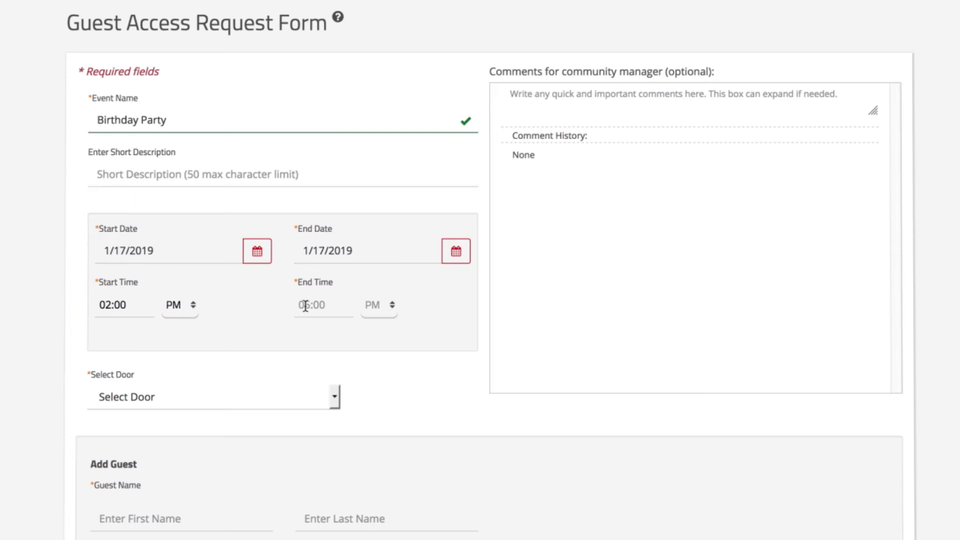
pyautogui.click(306, 306)
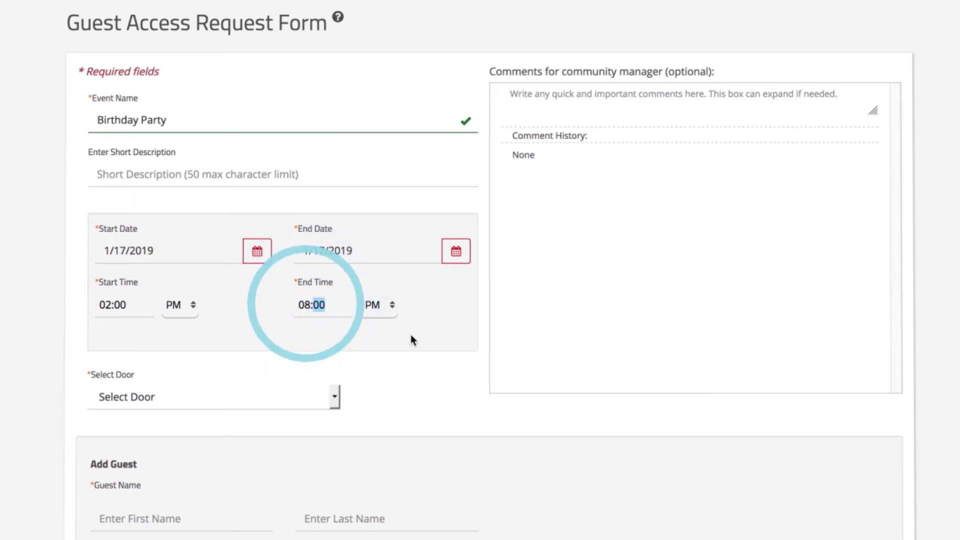
pyautogui.click(333, 399)
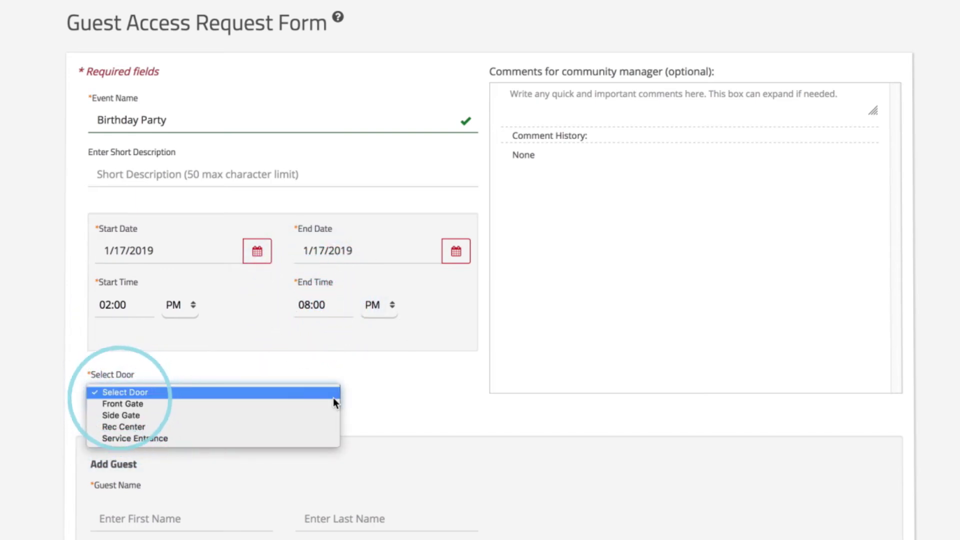
pyautogui.click(325, 426)
pyautogui.click(535, 100)
pyautogui.write("Chad's birthday party")
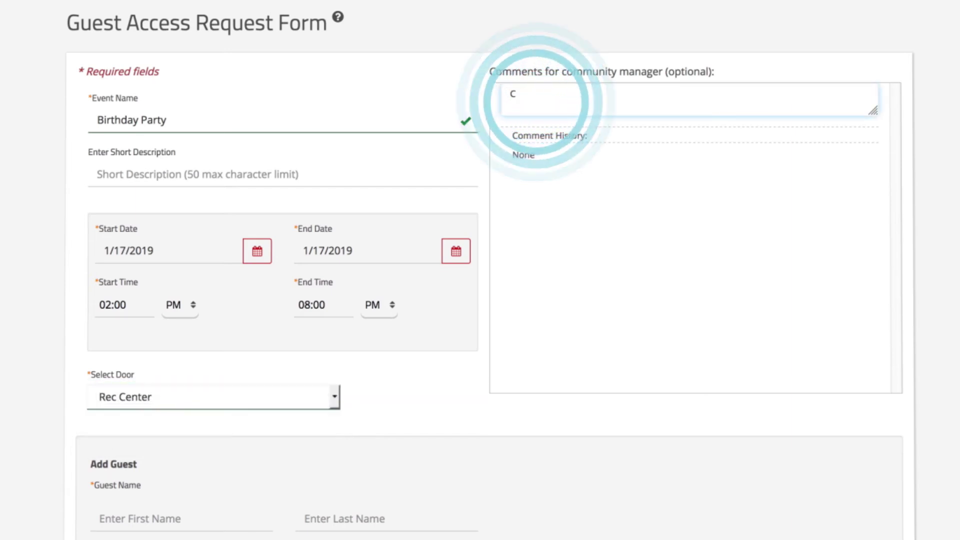
pyautogui.scroll(-3, 480, 270)
# Add a guest's first name, last name and e-mail, then submit the request
pyautogui.click(105, 385)
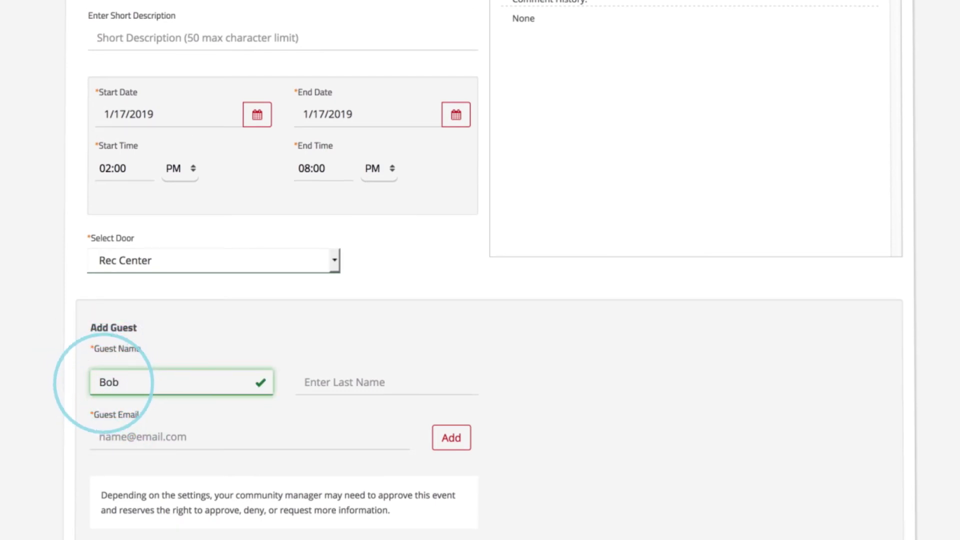
pyautogui.press('Tab')
pyautogui.click(105, 436)
pyautogui.click(451, 438)
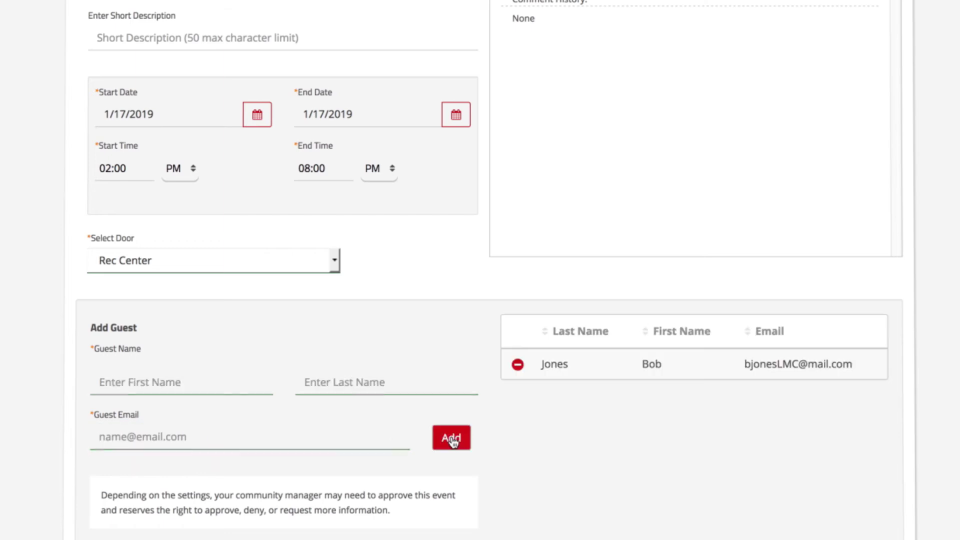
pyautogui.scroll(-5, 480, 270)
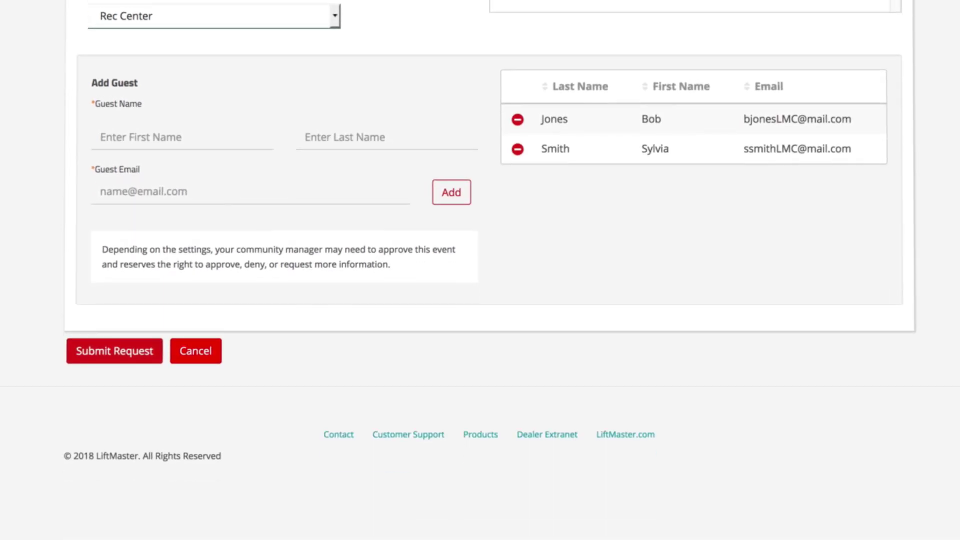
pyautogui.click(114, 350)
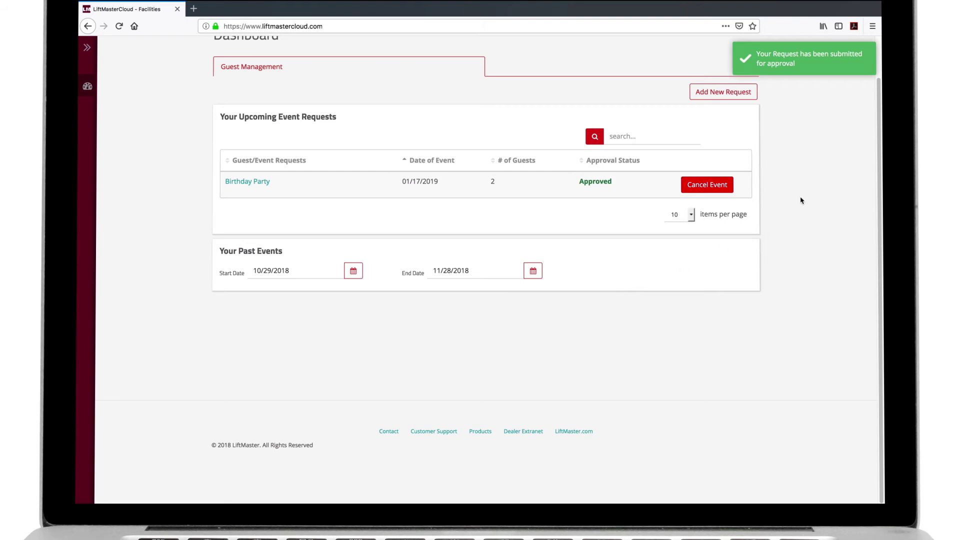
pyautogui.scroll(2, 787, 215)
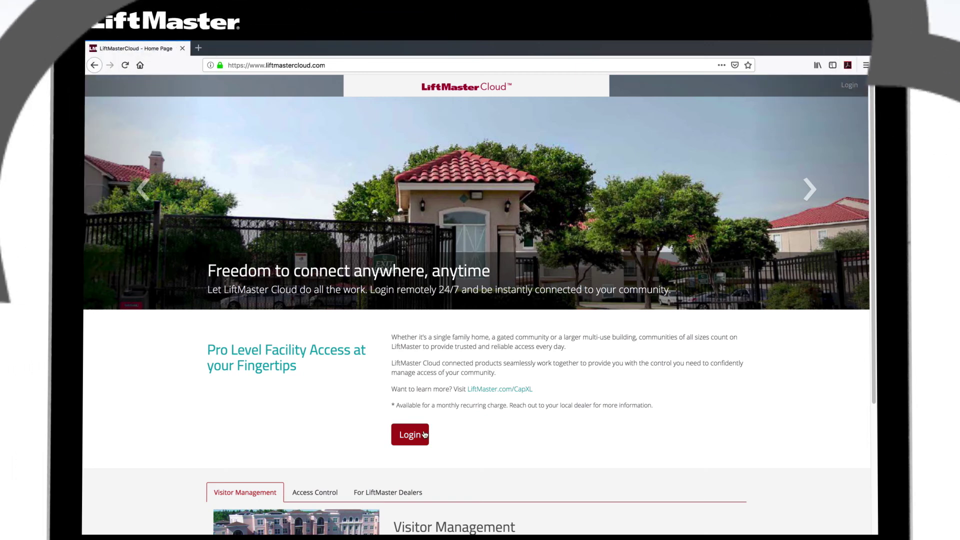
# Log in with the manager's e-mail and password
pyautogui.click(424, 435)
pyautogui.click(756, 139)
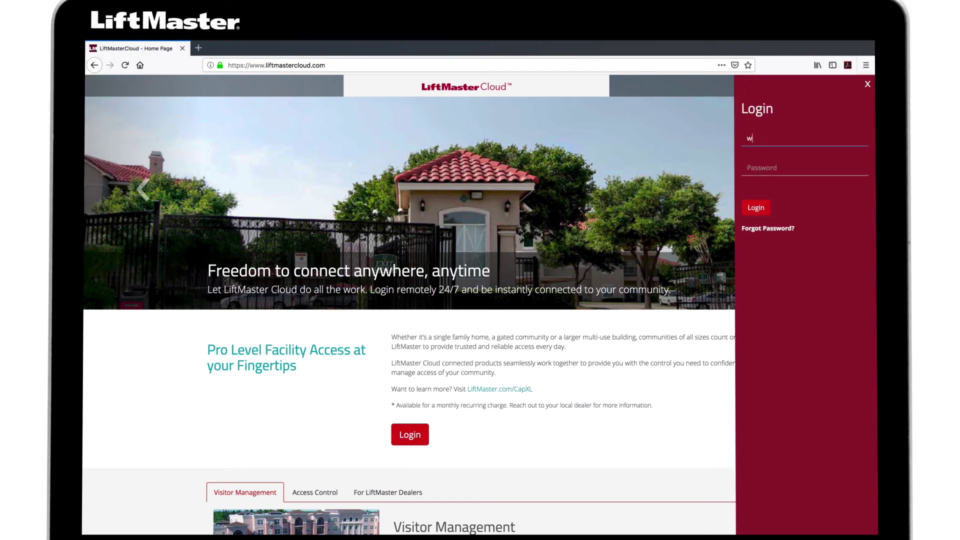
pyautogui.click(762, 169)
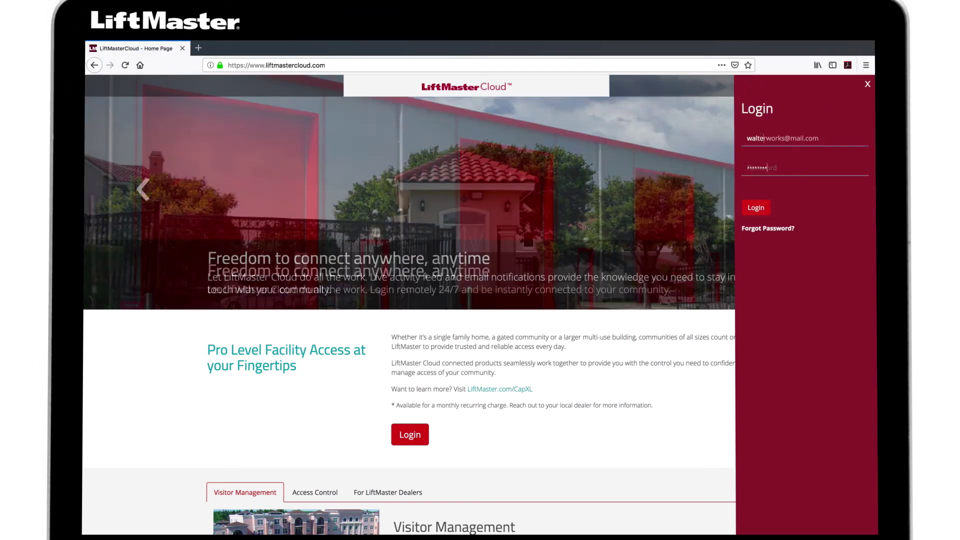
pyautogui.write('••••••••')
pyautogui.click(768, 209)
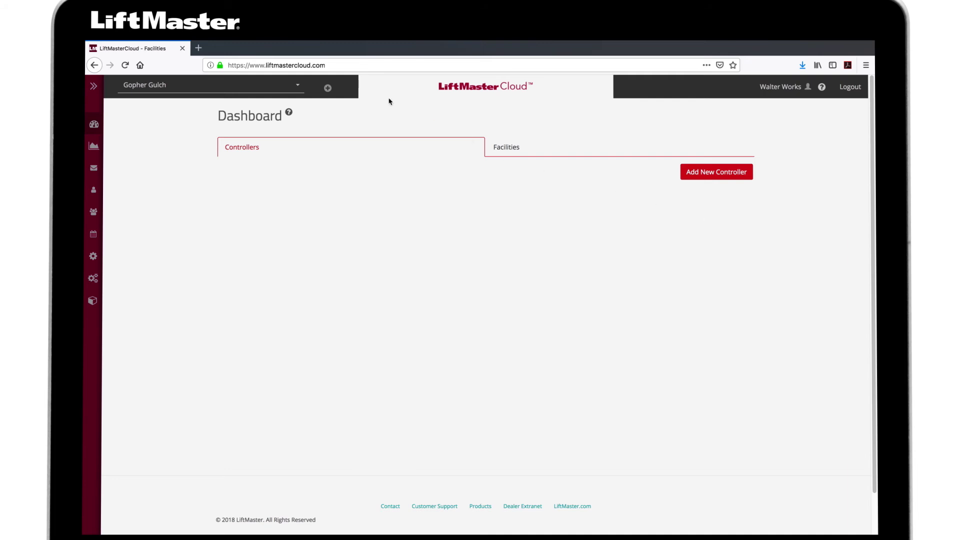
# Switch to Highland Lakes and show the People page's Guest Management event requests
pyautogui.click(135, 85)
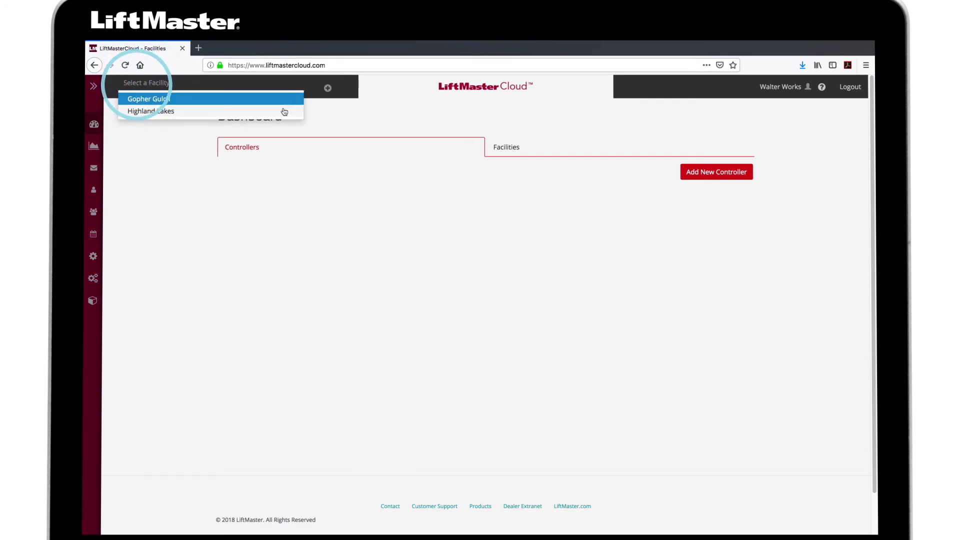
pyautogui.click(284, 111)
pyautogui.click(94, 87)
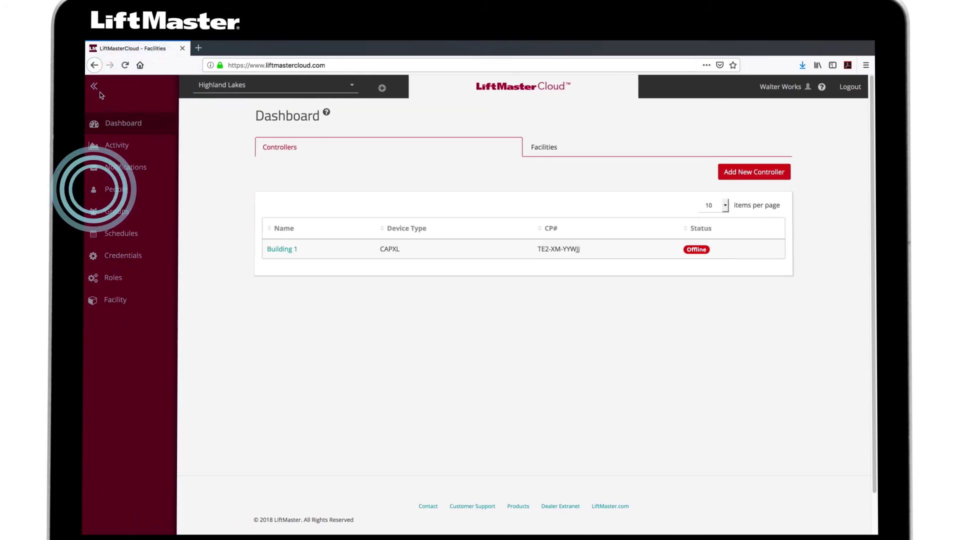
pyautogui.click(113, 189)
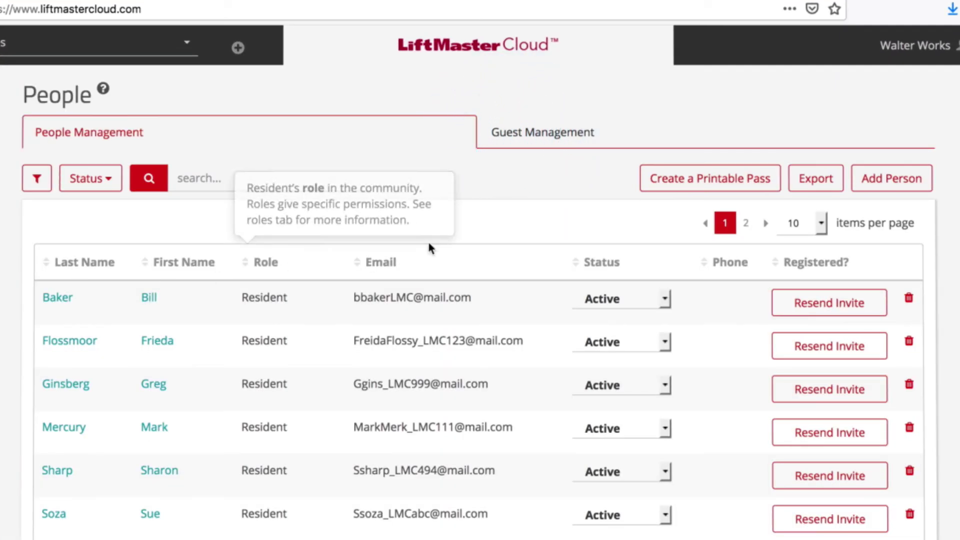
pyautogui.click(629, 131)
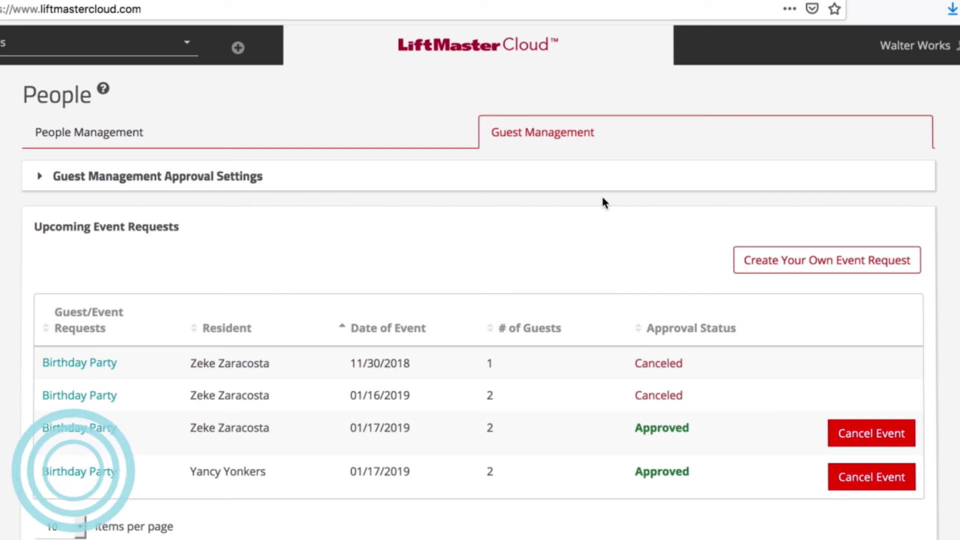
# Open the last Birthday Party request and start typing a comment to the requestor
pyautogui.click(106, 476)
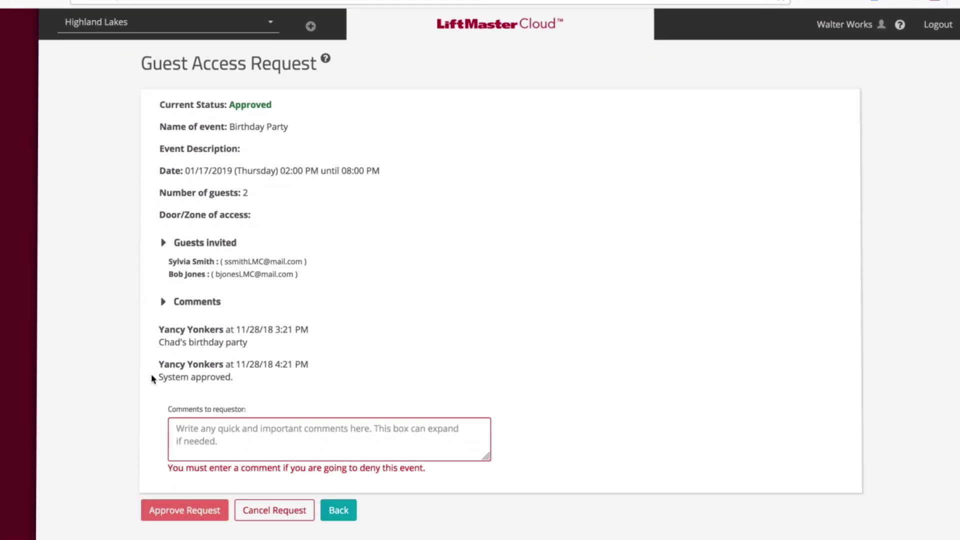
pyautogui.click(337, 510)
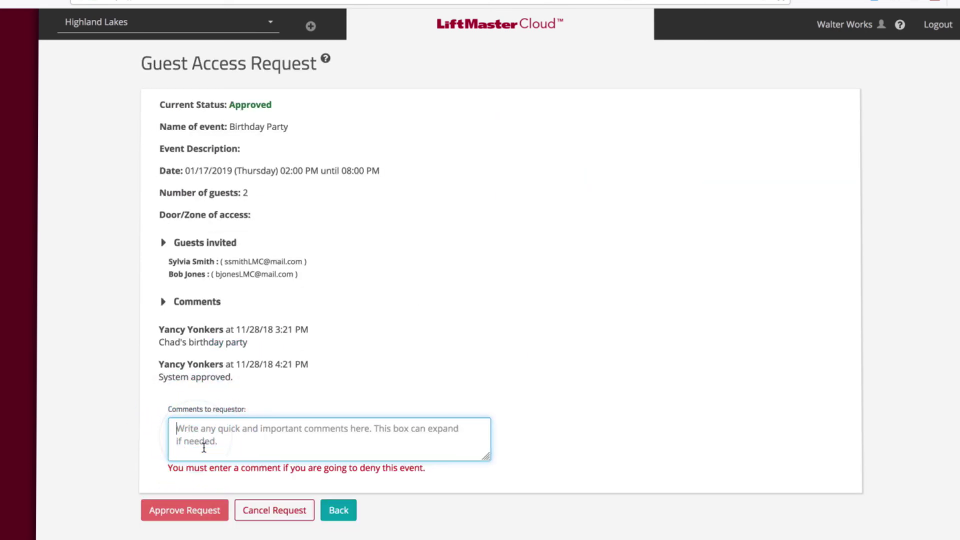
pyautogui.write('Event')
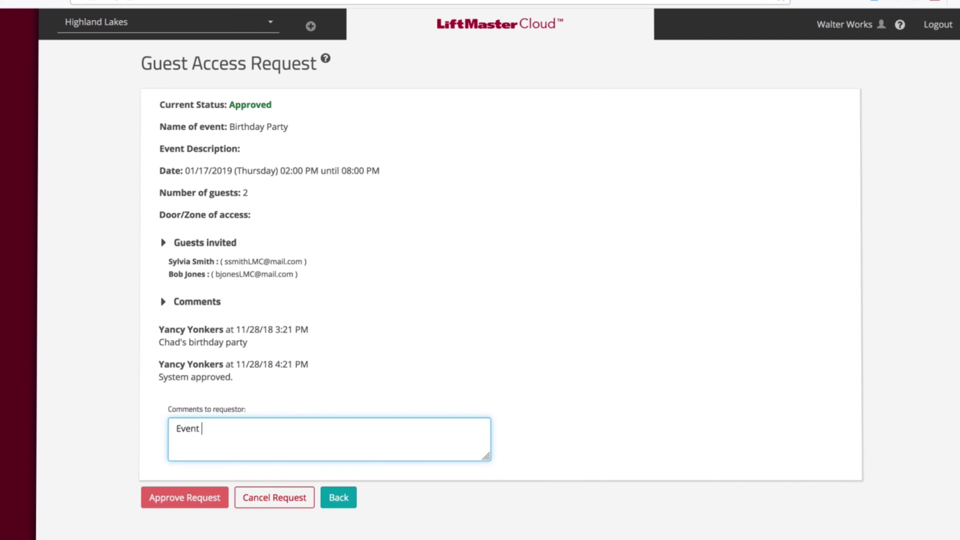